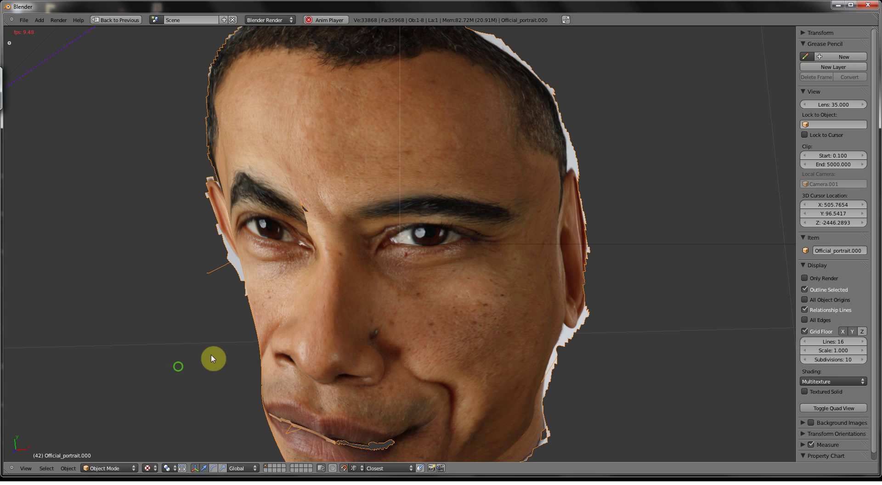
# Switch the face mesh to Sculpt Mode and show the tool shelf with the Grab brush settings.
pyautogui.scroll(-3, 264, 328)
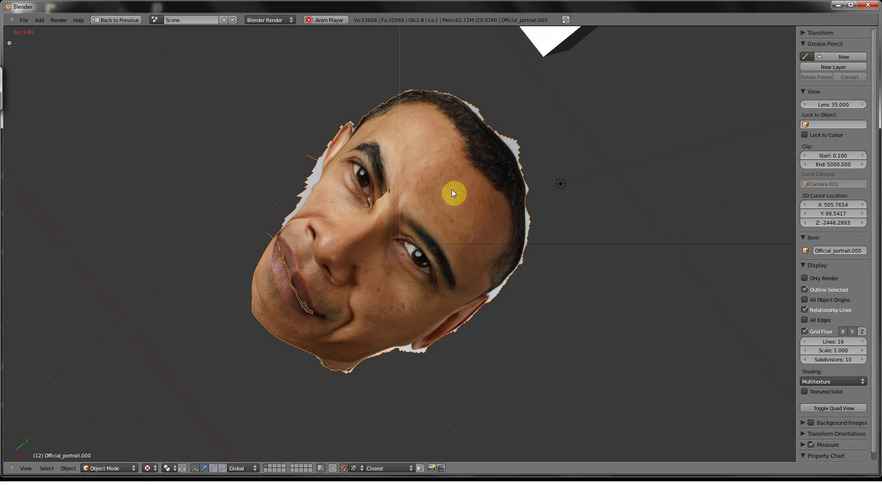
pyautogui.click(114, 469)
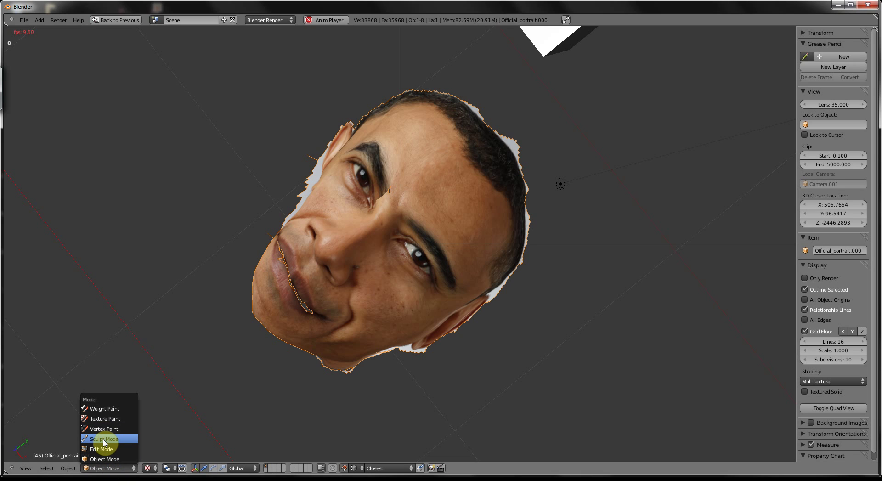
pyautogui.click(104, 440)
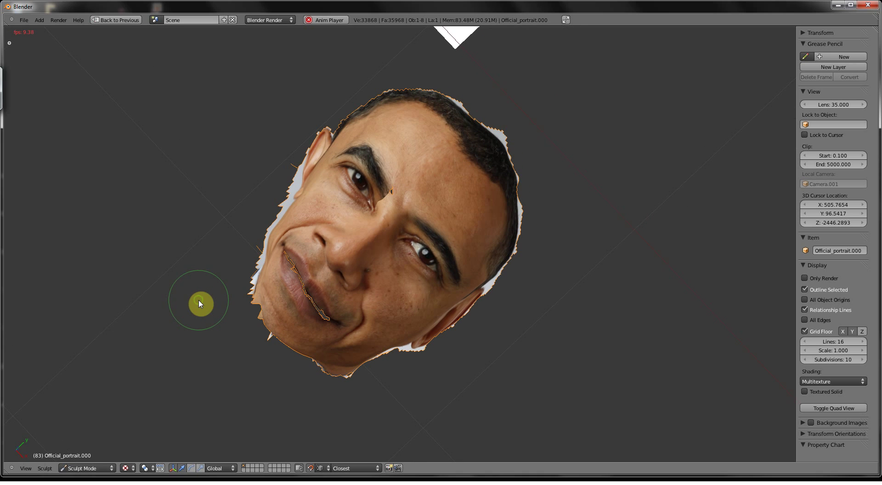
pyautogui.press('t')
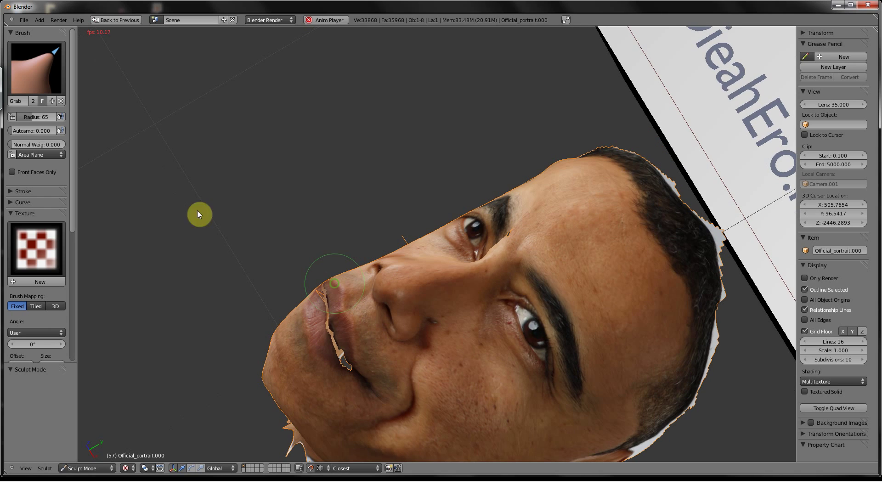
pyautogui.click(41, 84)
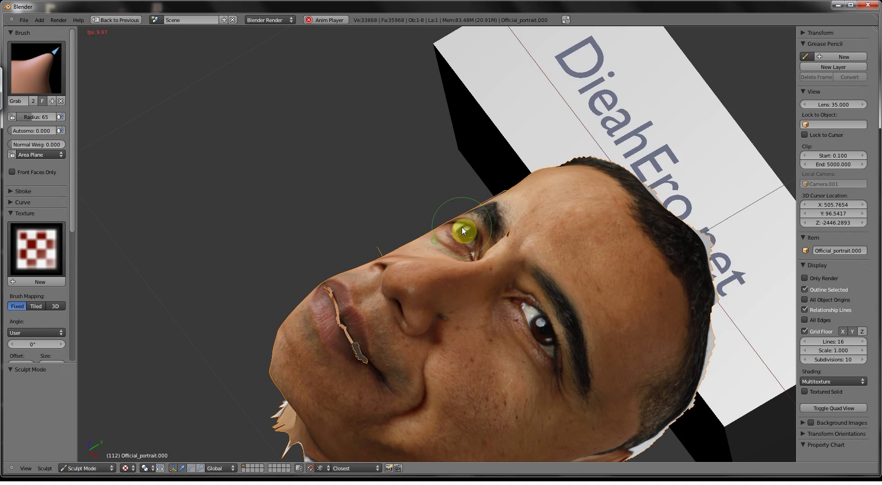
# Try pulling the face surface at the forehead with the Grab brush, and undo the strokes.
pyautogui.moveTo(554, 197); pyautogui.dragTo(547, 181)
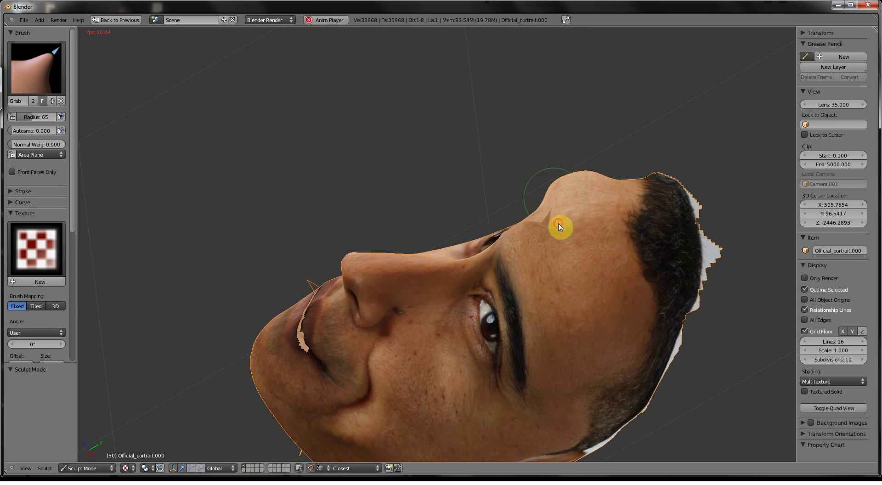
pyautogui.moveTo(561, 227); pyautogui.dragTo(528, 199)
pyautogui.hotkey('ctrl', 'z')
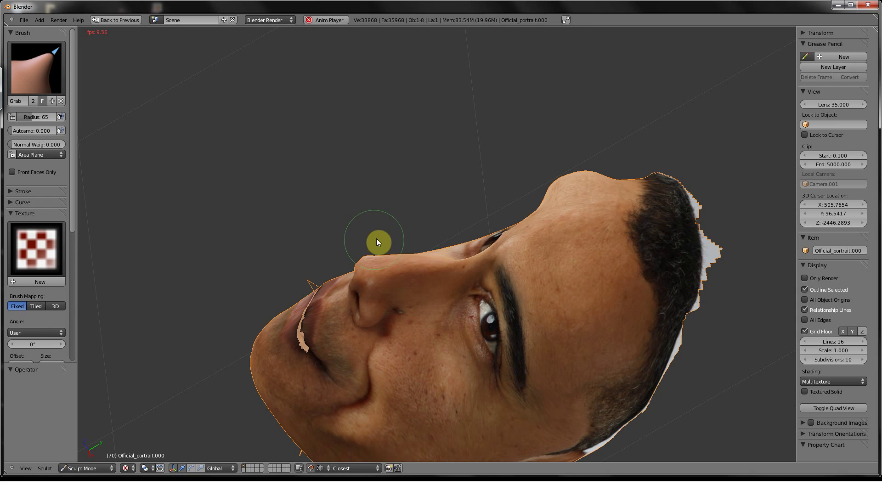
pyautogui.hotkey('ctrl', 'z')
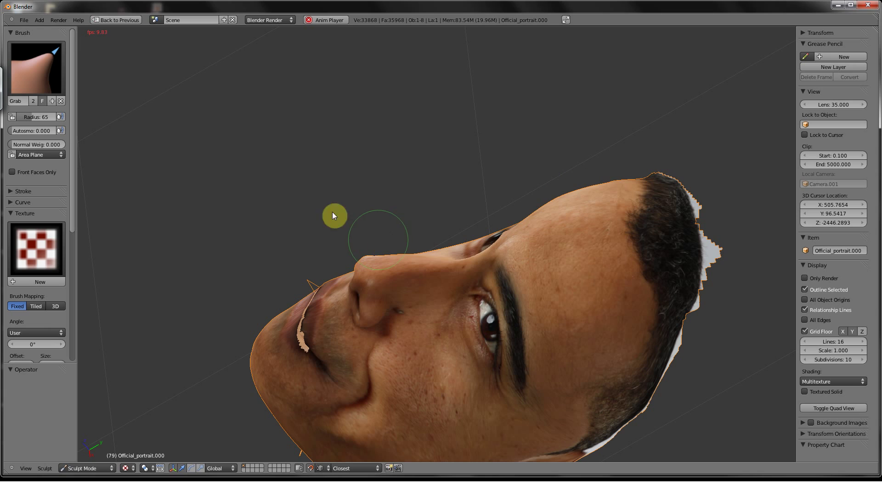
# Switch the face mesh to Edit Mode to work on the gap between the inner eye corner and the nose bridge.
pyautogui.click(55, 78)
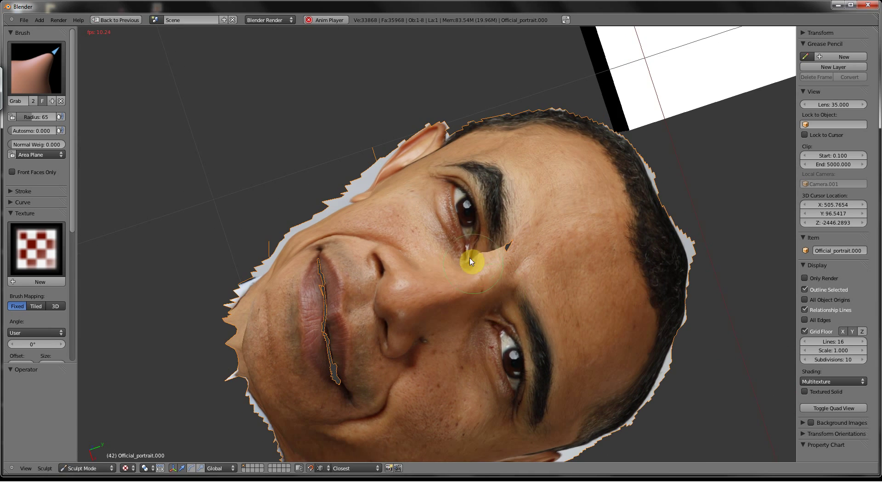
pyautogui.moveTo(468, 257)
pyautogui.mouseDown()
pyautogui.moveTo(530, 253)
pyautogui.moveTo(595, 276)
pyautogui.moveTo(563, 250)
pyautogui.moveTo(602, 275)
pyautogui.moveTo(541, 283)
pyautogui.moveTo(333, 252)
pyautogui.moveTo(296, 136)
pyautogui.moveTo(304, 118)
pyautogui.moveTo(353, 273)
pyautogui.moveTo(350, 266)
pyautogui.moveTo(366, 263)
pyautogui.moveTo(465, 340)
pyautogui.moveTo(307, 361)
pyautogui.moveTo(333, 307)
pyautogui.moveTo(337, 314)
pyautogui.moveTo(296, 306)
pyautogui.moveTo(362, 305)
pyautogui.moveTo(415, 331)
pyautogui.moveTo(466, 385)
pyautogui.moveTo(489, 388)
pyautogui.moveTo(423, 384)
pyautogui.moveTo(407, 367)
pyautogui.moveTo(467, 379)
pyautogui.moveTo(486, 412)
pyautogui.moveTo(444, 285)
pyautogui.moveTo(388, 228)
pyautogui.moveTo(359, 228)
pyautogui.moveTo(381, 217)
pyautogui.mouseUp()
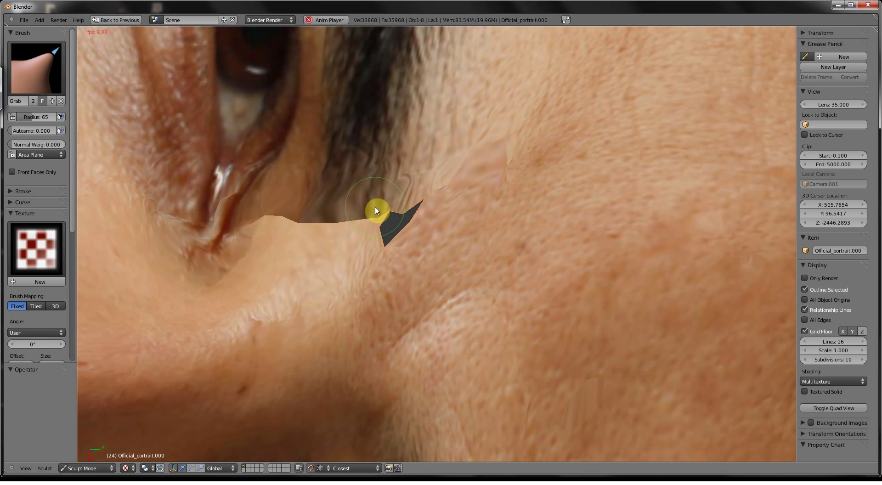
pyautogui.moveTo(375, 207)
pyautogui.mouseDown()
pyautogui.moveTo(338, 239)
pyautogui.moveTo(333, 256)
pyautogui.moveTo(345, 187)
pyautogui.moveTo(303, 104)
pyautogui.moveTo(275, 140)
pyautogui.mouseUp()
pyautogui.click(79, 468)
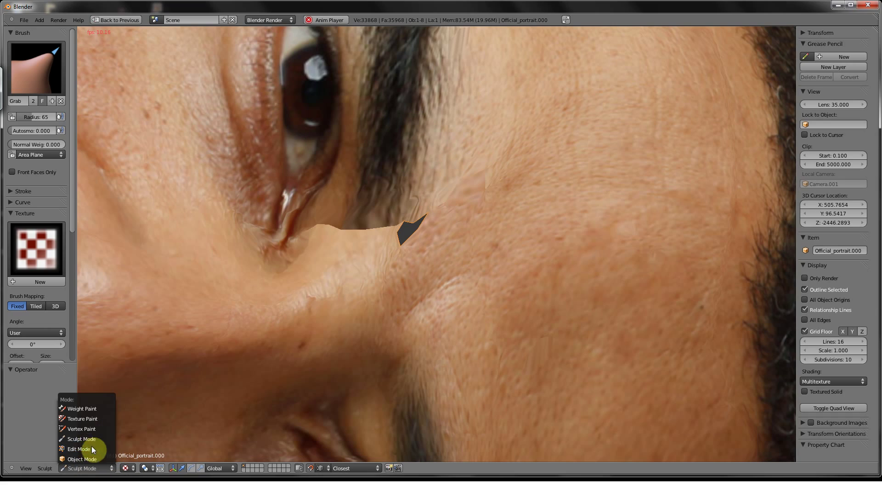
pyautogui.click(89, 444)
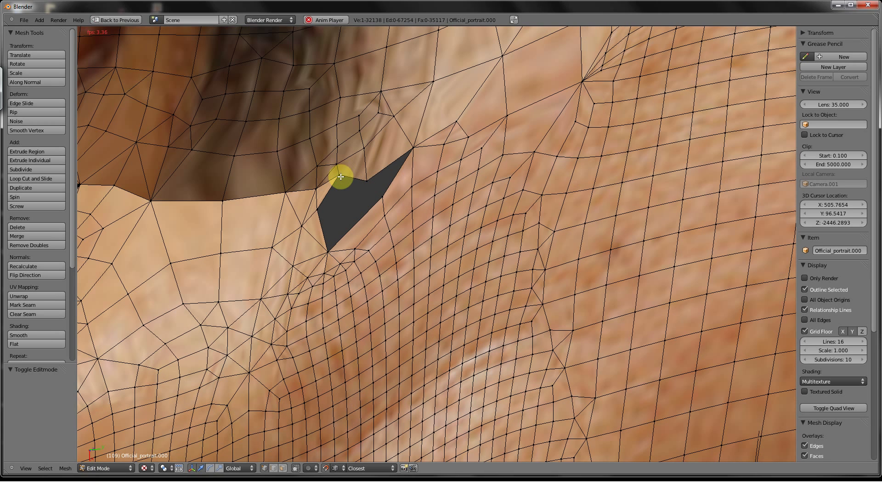
# Try moving the gap's upper-edge vertex onto its lower corner vertex, and pull it back to the upper edge.
pyautogui.moveTo(341, 175); pyautogui.dragTo(329, 251, button='right')
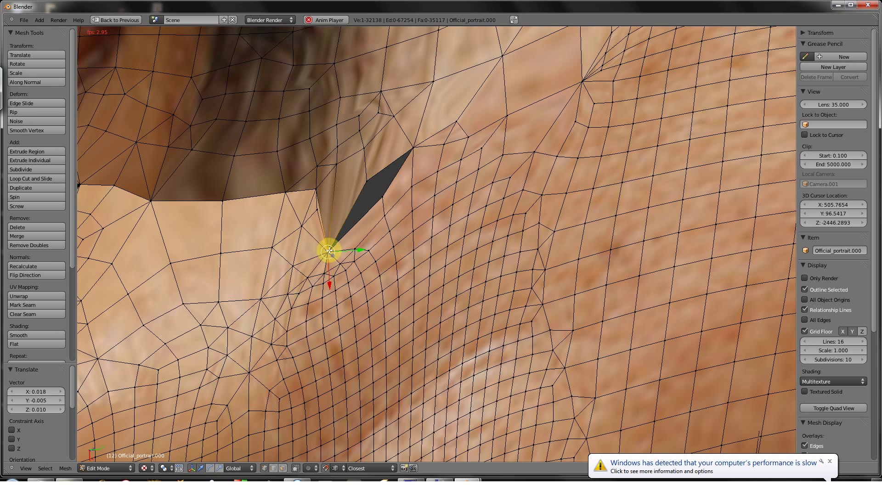
pyautogui.press('g')
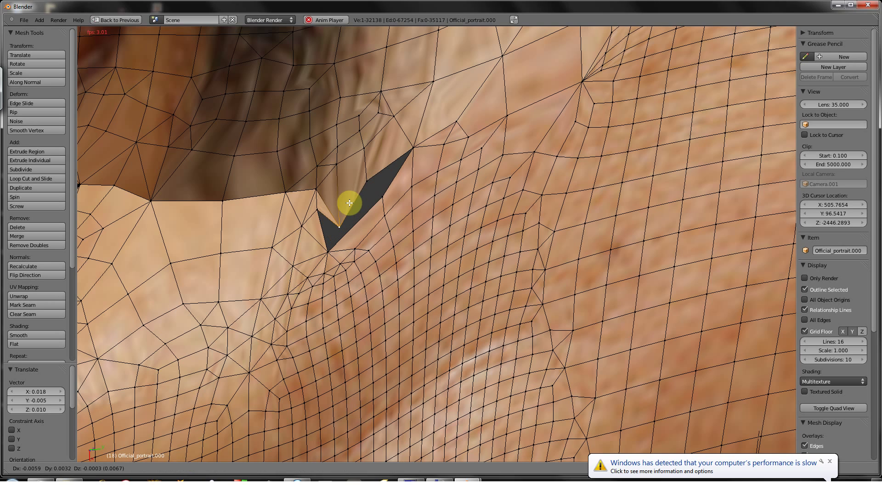
pyautogui.click(347, 180)
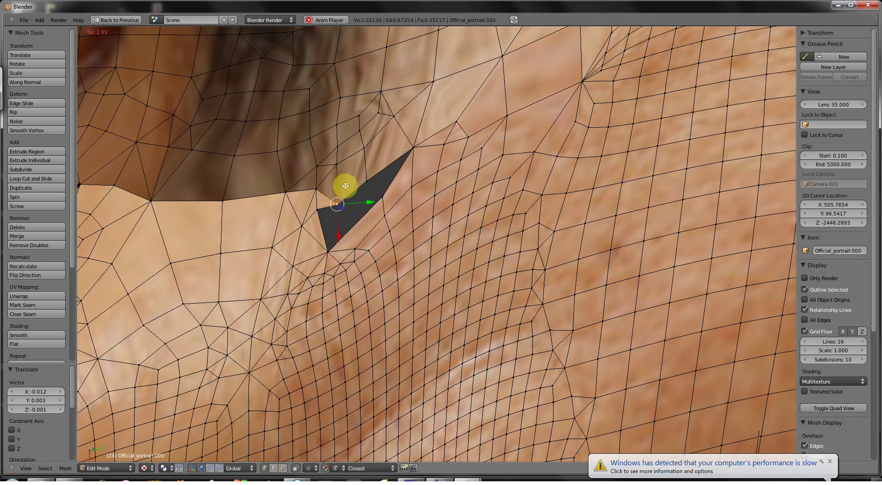
# Snap the two upper-edge vertices onto the matching vertices opposite to close the gap beside the nose bridge.
pyautogui.click(327, 468)
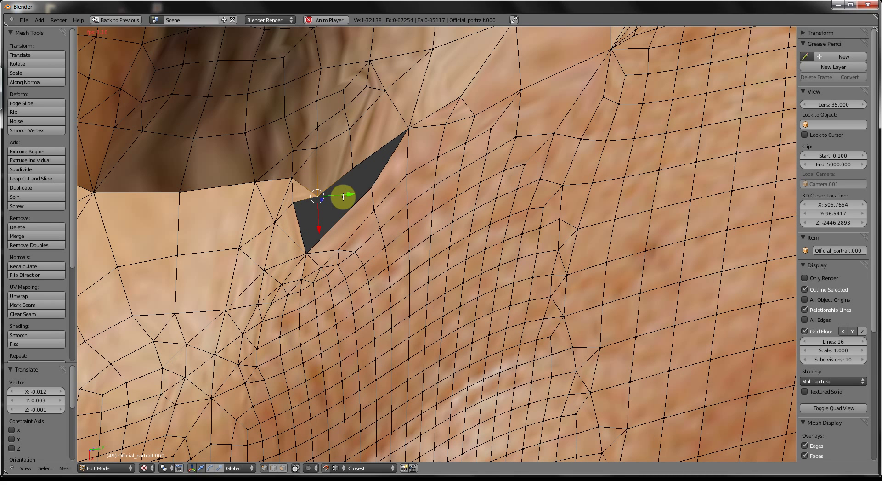
pyautogui.press('g')
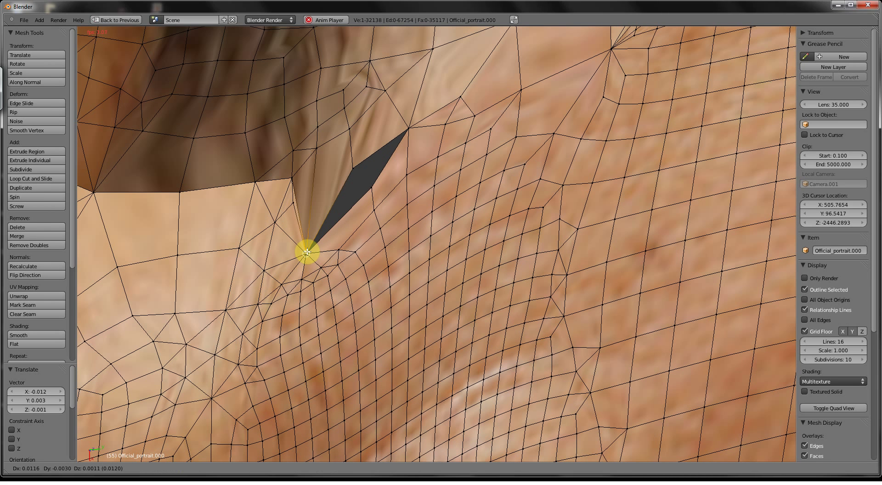
pyautogui.click(342, 285)
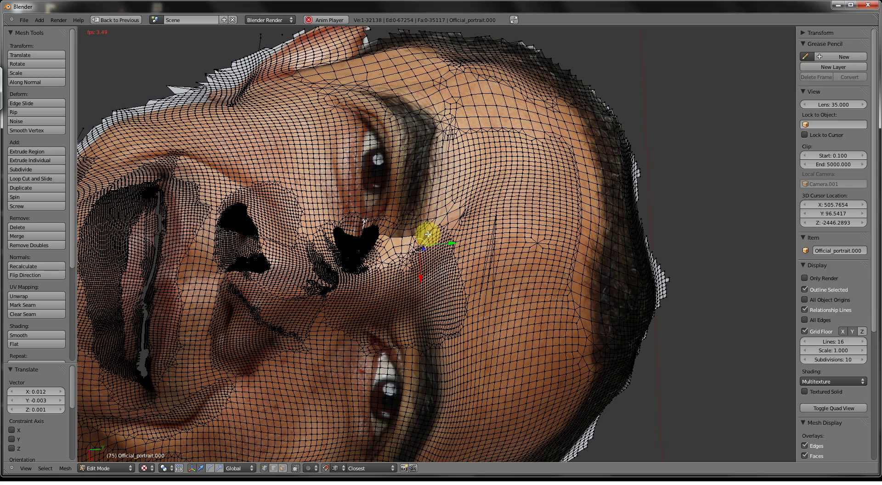
pyautogui.press('g')
pyautogui.click(428, 236)
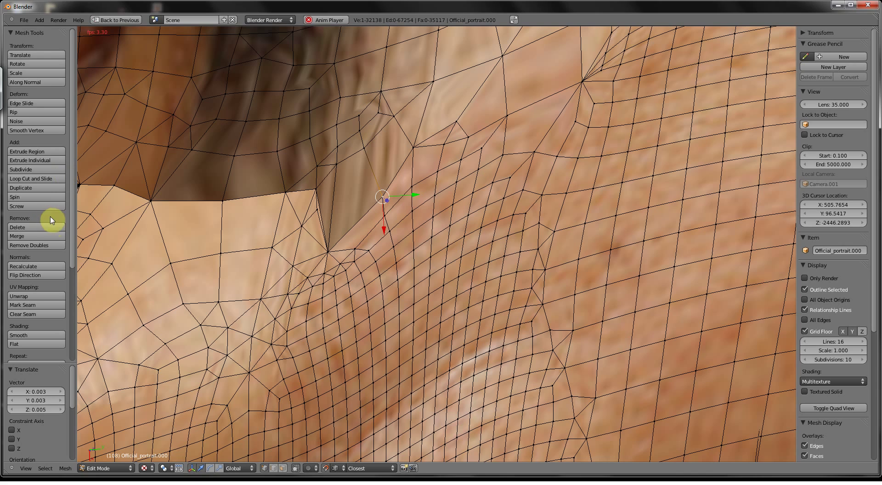
# Select the snapped vertices along the closed seam in turn and examine the available Merge options.
pyautogui.rightClick(326, 251)
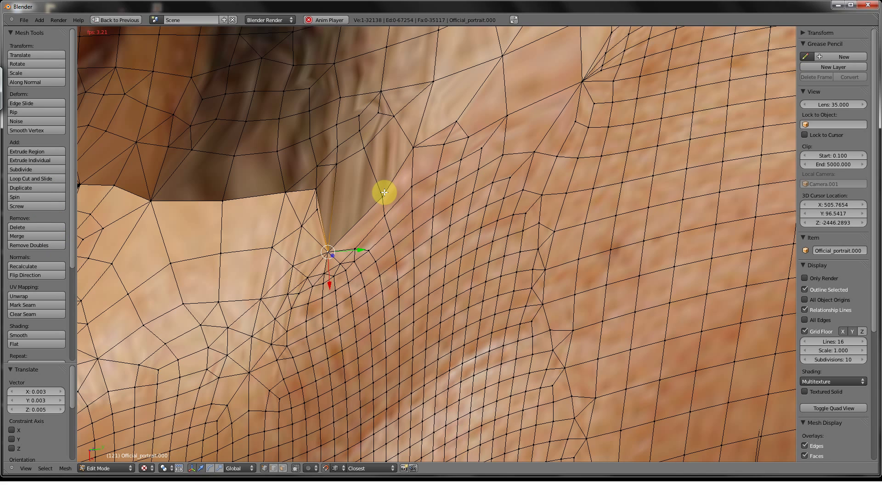
pyautogui.rightClick(384, 193)
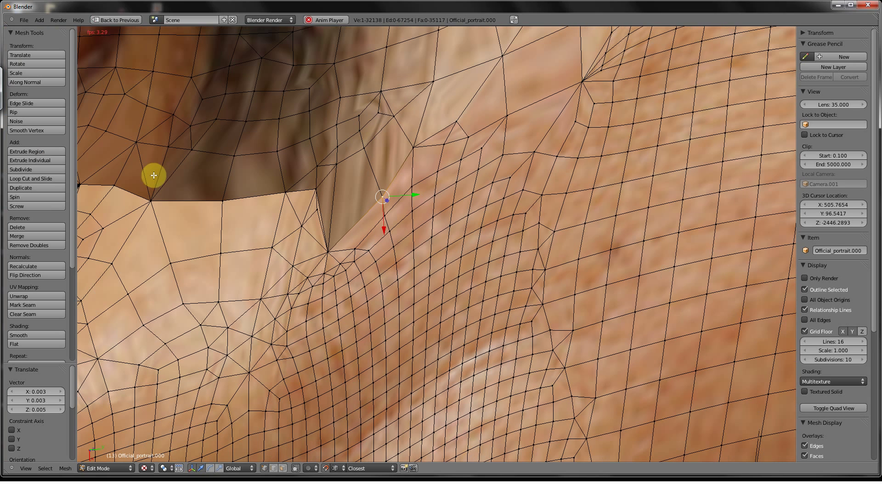
pyautogui.press('t')
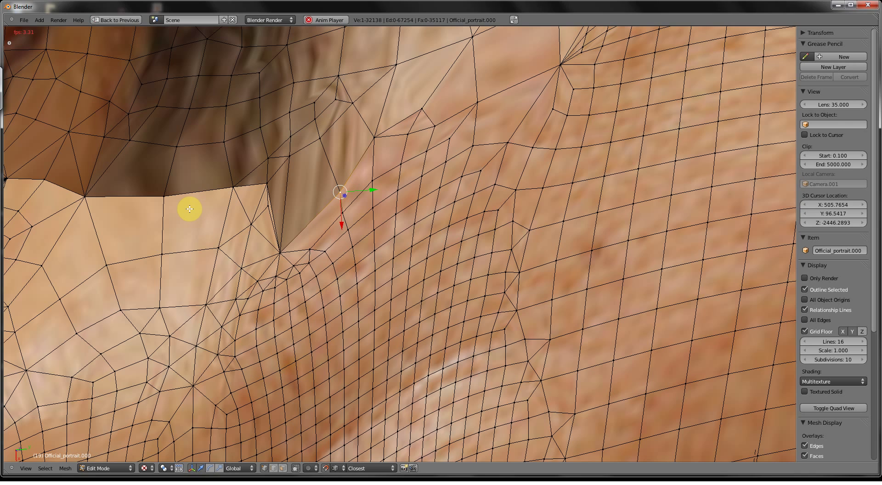
pyautogui.press('t')
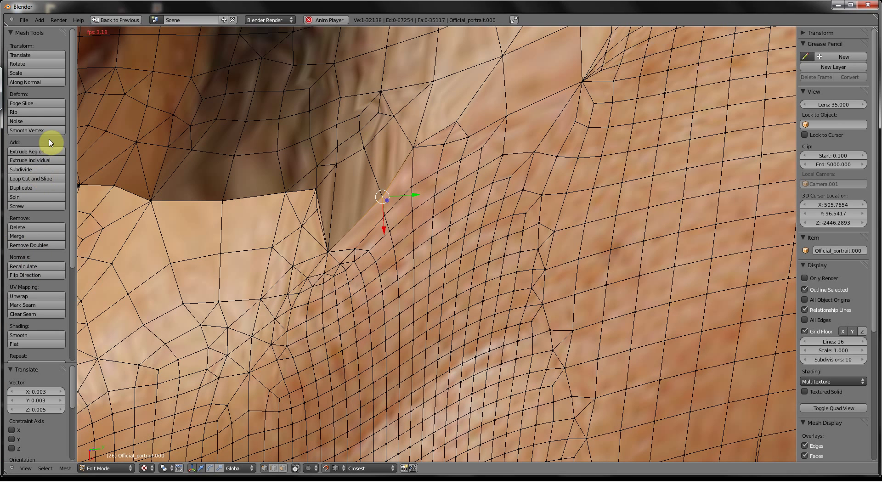
pyautogui.click(46, 237)
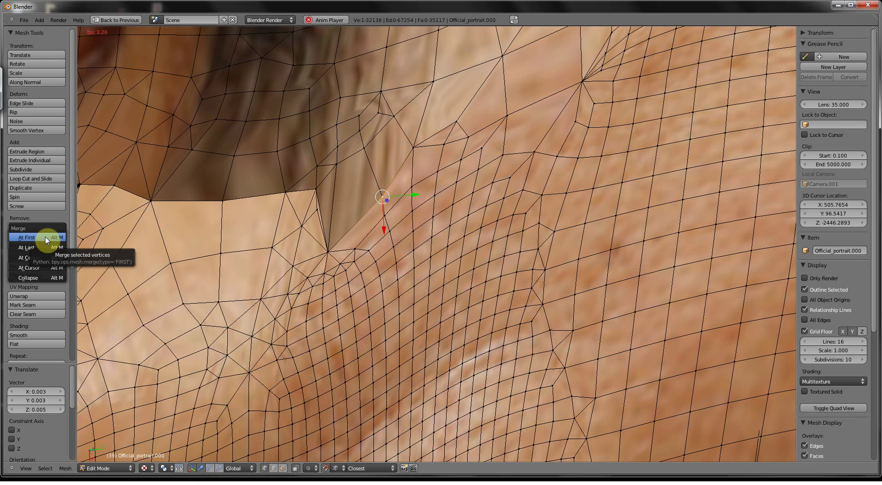
pyautogui.click(13, 34)
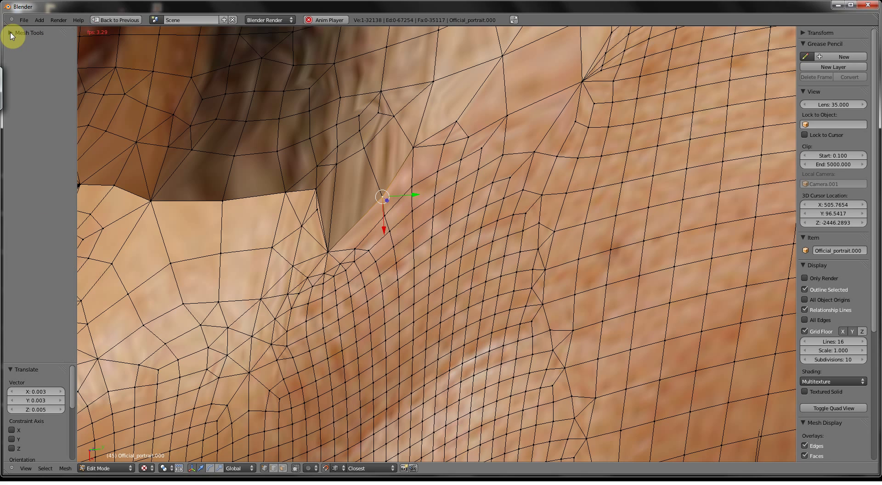
pyautogui.click(12, 35)
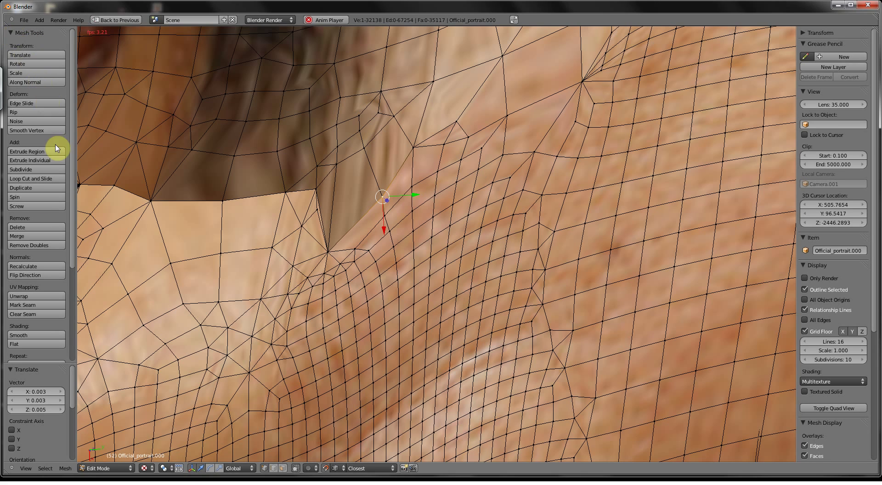
pyautogui.click(46, 237)
pyautogui.click(45, 236)
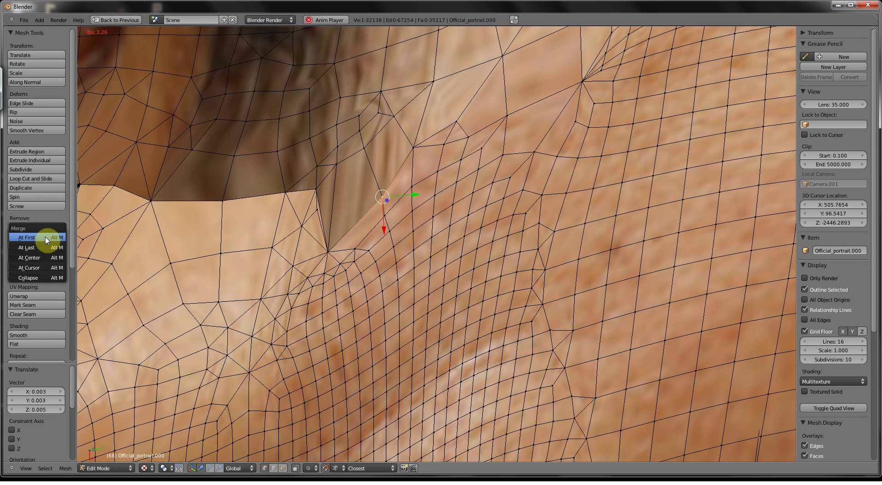
pyautogui.click(32, 258)
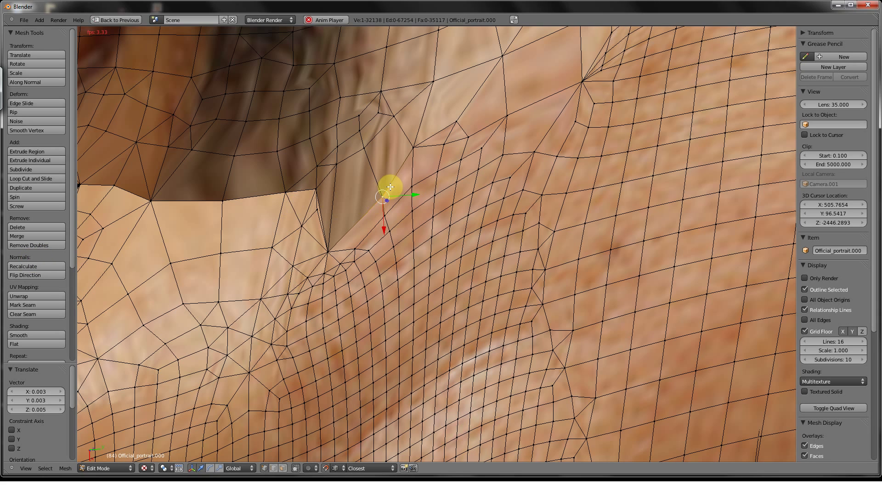
# Pull the snapped vertex off the seam, undo the move, and grab it again without displacing it.
pyautogui.press('g')
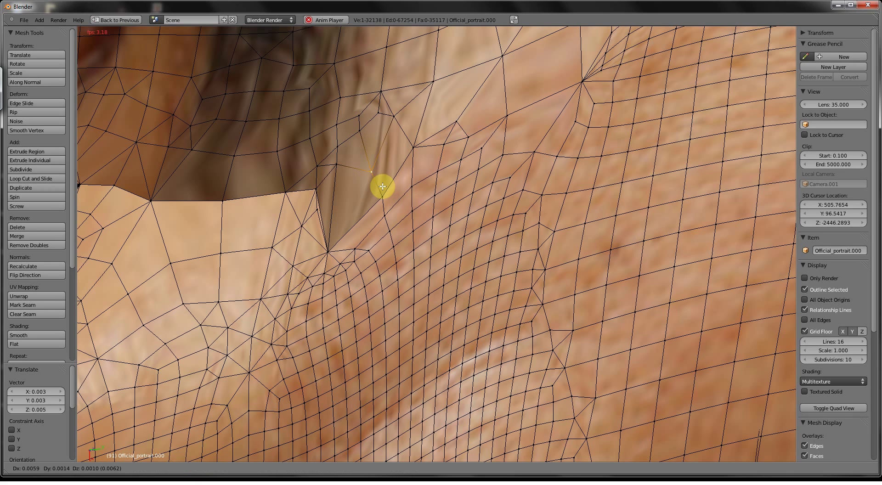
pyautogui.click(376, 178)
pyautogui.click(376, 179)
pyautogui.hotkey('ctrl', 'z')
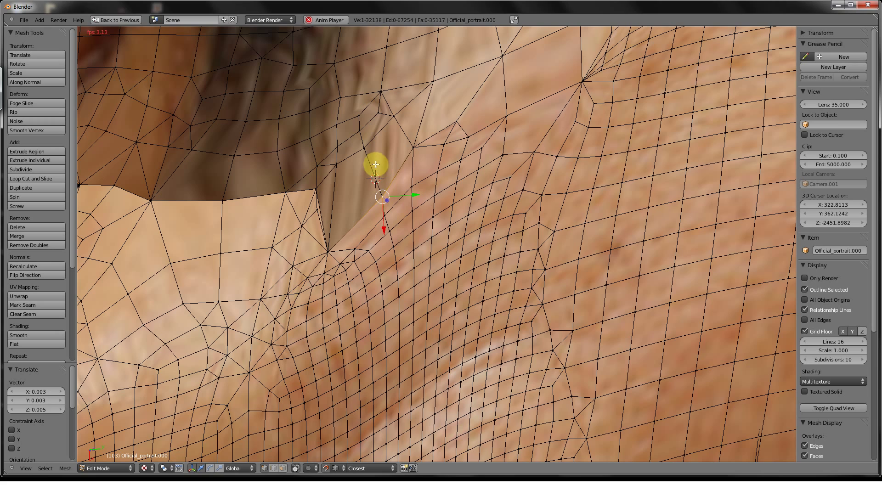
pyautogui.press('g')
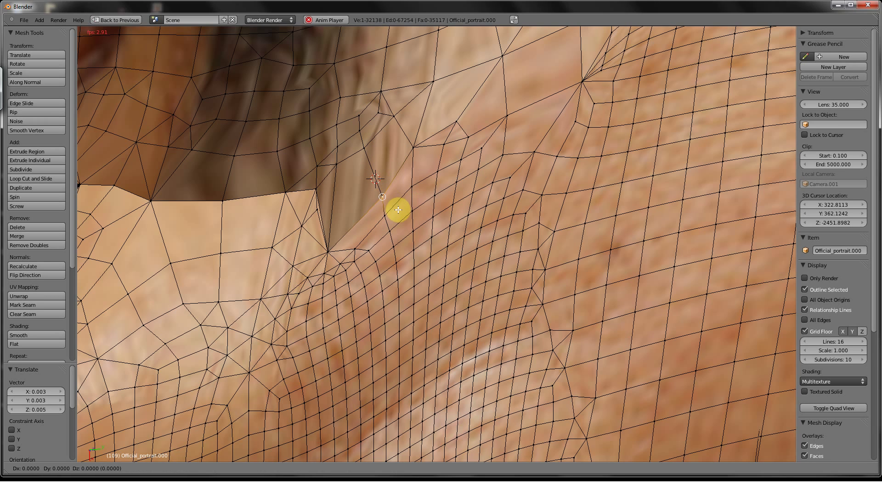
pyautogui.click(382, 197)
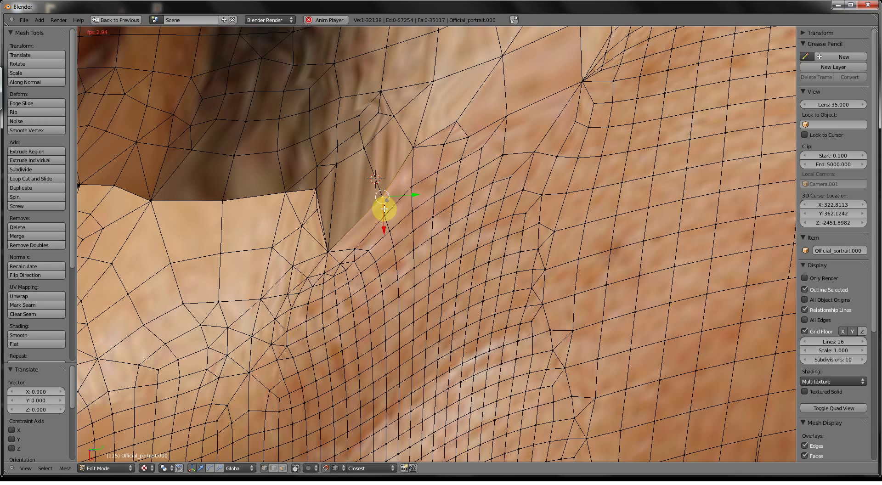
# Pull the selected vertex off the seam beside the nose bridge and place it back on the matching vertex opposite.
pyautogui.scroll(3, 363, 198)
pyautogui.scroll(1, 360, 197)
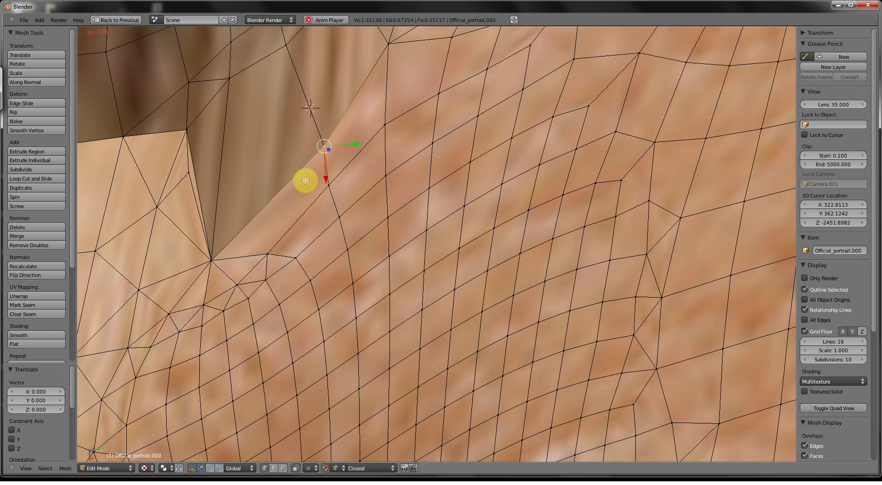
pyautogui.keyDown('shift'); pyautogui.moveTo(317, 190); pyautogui.dragTo(358, 239, button='middle'); pyautogui.keyUp('shift')
pyautogui.scroll(4, 357, 239)
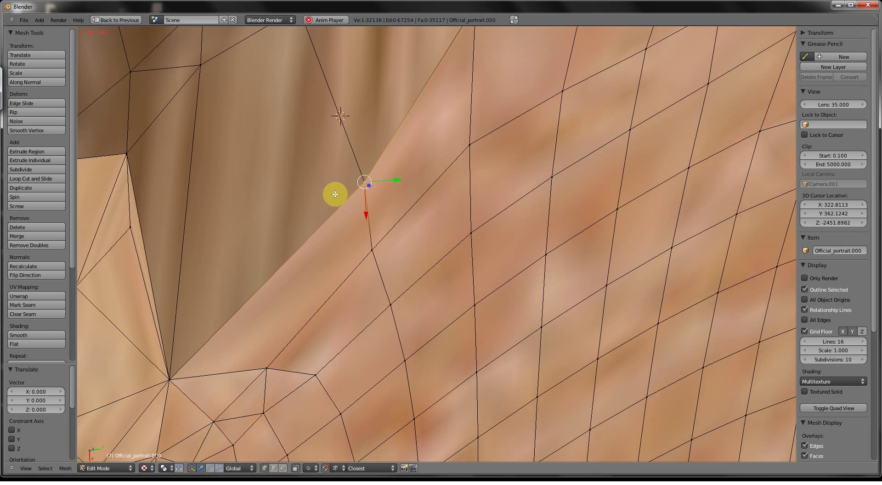
pyautogui.press('v')
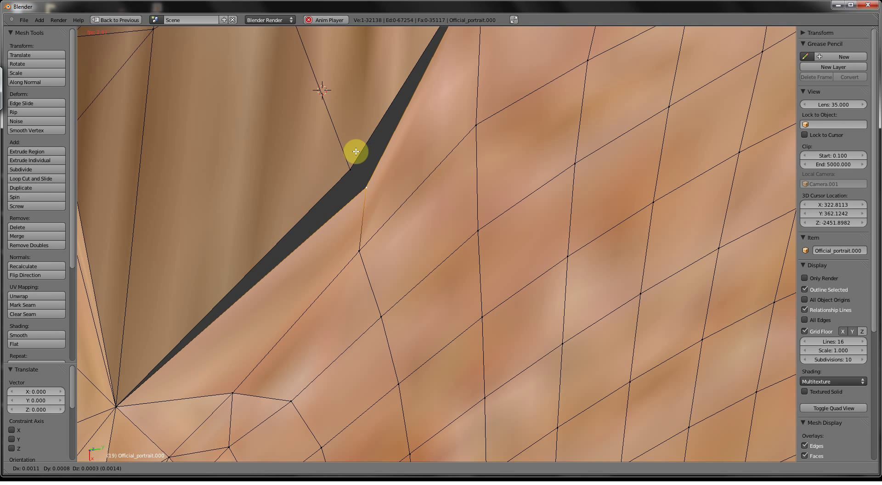
pyautogui.click(365, 174)
pyautogui.click(365, 174)
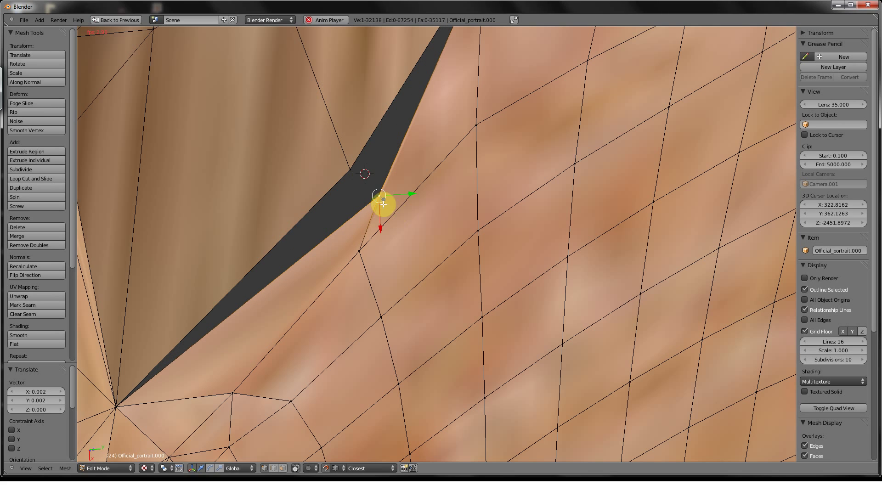
pyautogui.press('g')
pyautogui.click(352, 171)
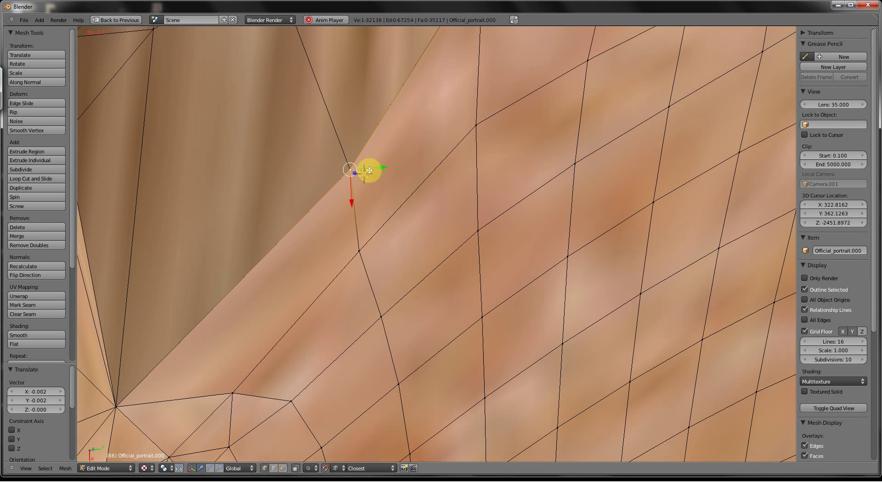
# Lasso around the overlapping vertices on the closed seam and examine the Merge options.
pyautogui.click(362, 141)
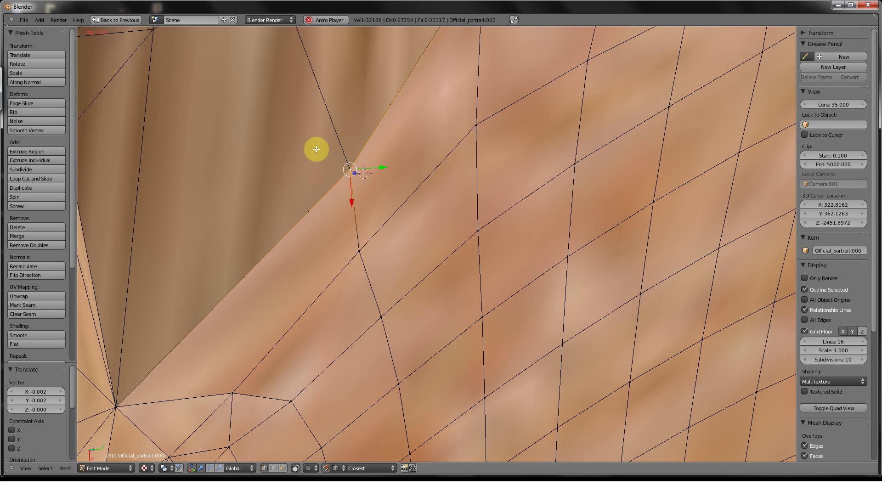
pyautogui.moveTo(312, 151)
pyautogui.keyDown('ctrl'); pyautogui.mouseDown()
pyautogui.moveTo(310, 181)
pyautogui.moveTo(334, 209)
pyautogui.moveTo(412, 209)
pyautogui.moveTo(418, 146)
pyautogui.moveTo(394, 126)
pyautogui.moveTo(362, 123)
pyautogui.mouseUp(); pyautogui.keyUp('ctrl')
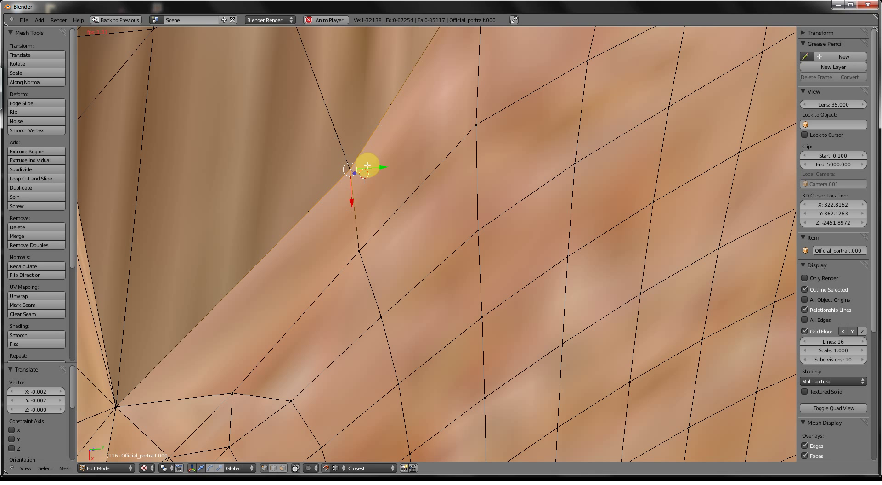
pyautogui.scroll(-3, 351, 231)
pyautogui.scroll(-2, 350, 232)
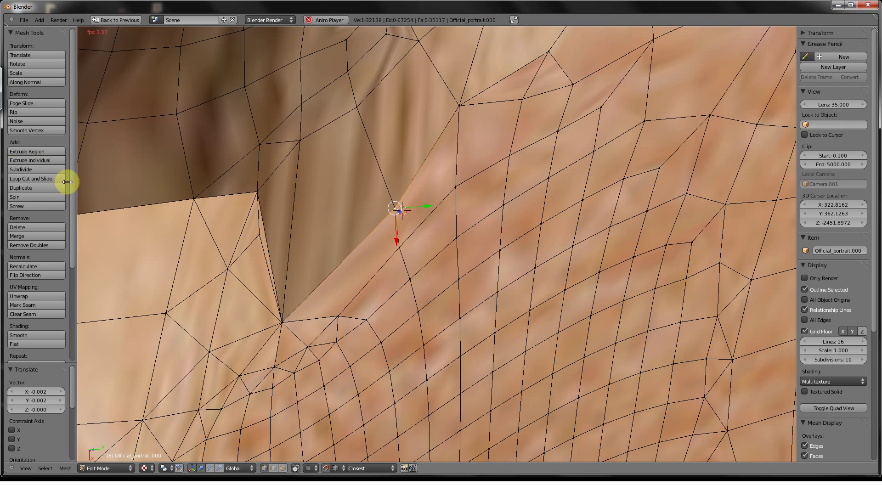
pyautogui.click(21, 238)
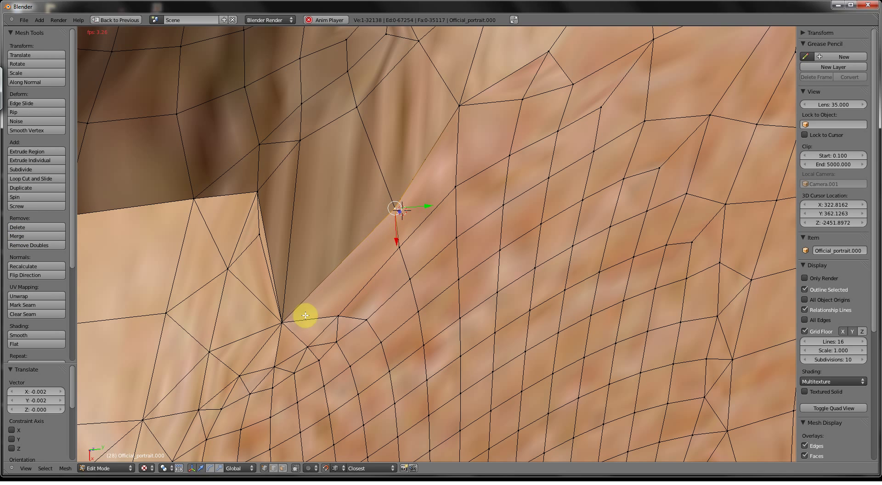
# Select the lower corner vertex where the seam ends and check the Merge options for it.
pyautogui.rightClick(280, 319)
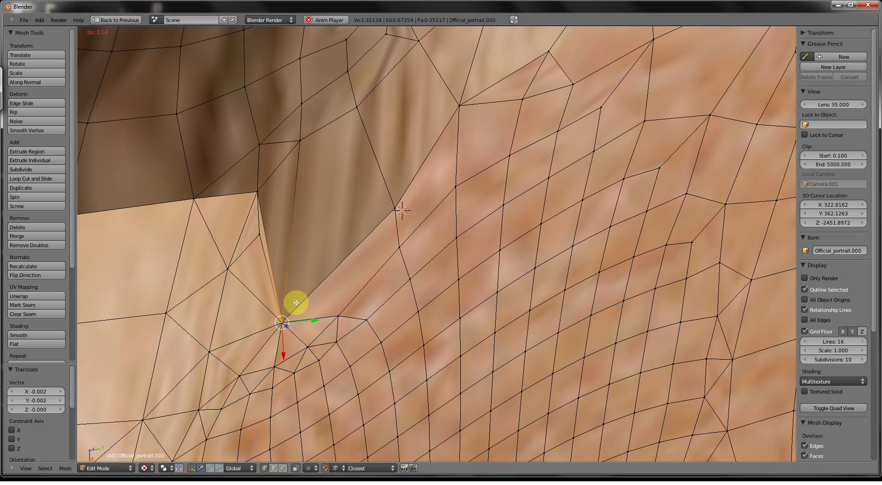
pyautogui.moveTo(264, 308)
pyautogui.mouseDown()
pyautogui.moveTo(291, 342)
pyautogui.moveTo(300, 319)
pyautogui.mouseUp()
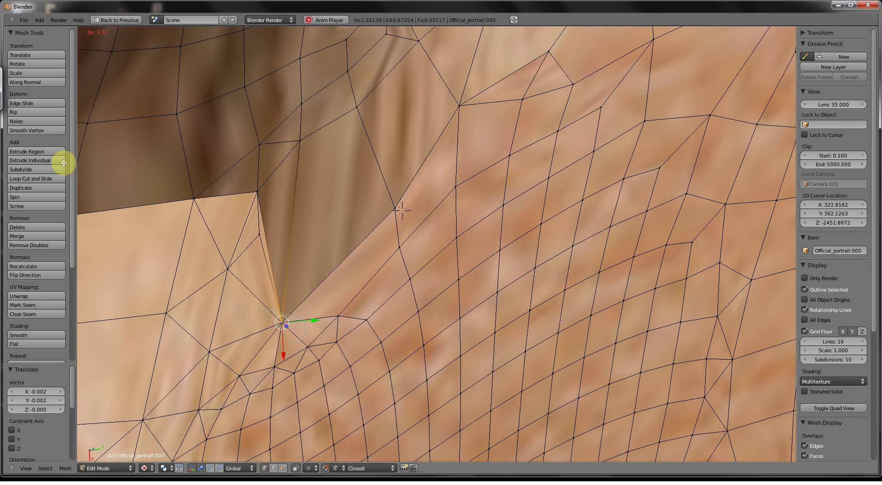
pyautogui.click(37, 237)
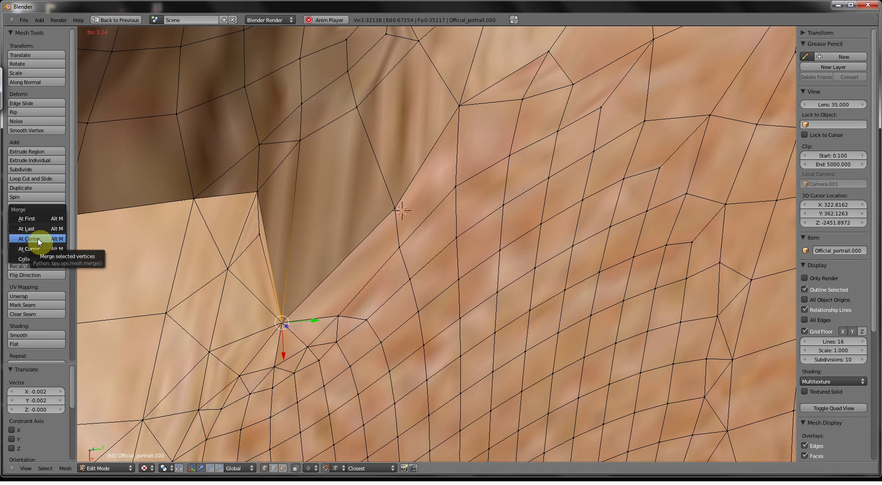
pyautogui.scroll(-2, 350, 233)
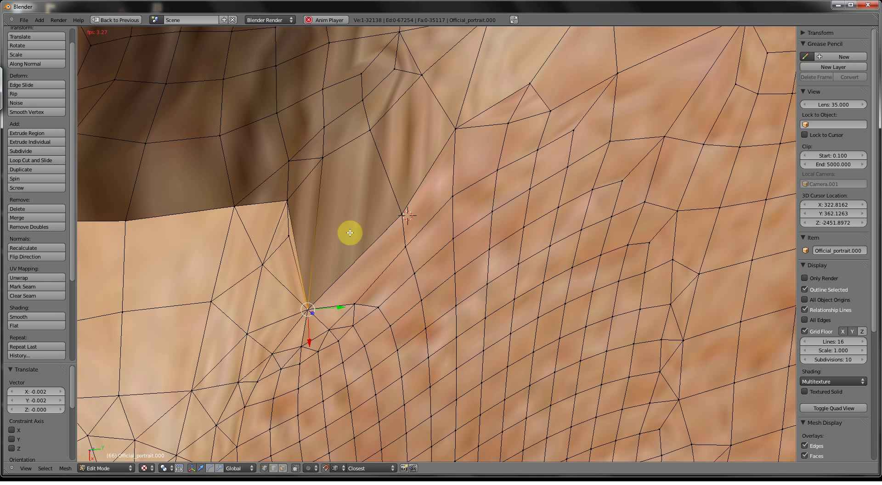
# Lasso-select a strip of the jagged mesh border along the outer cheek, below the ear, and delete its vertices.
pyautogui.scroll(-6, 350, 233)
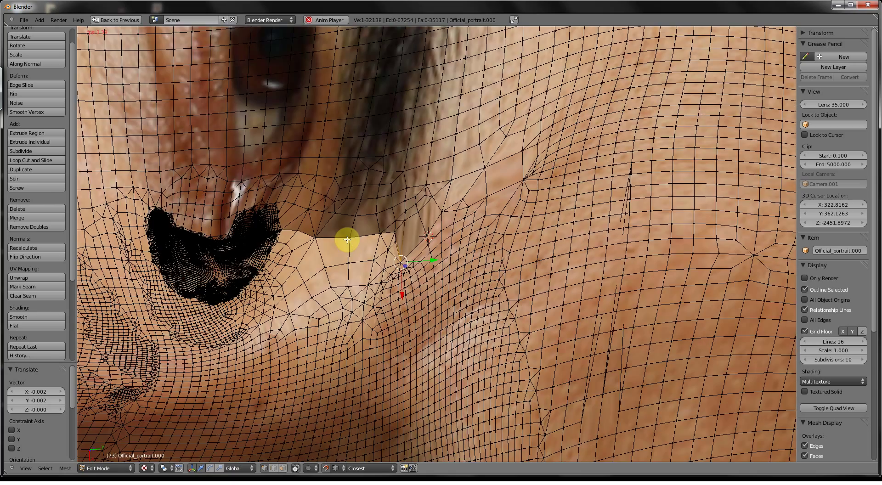
pyautogui.scroll(-2, 347, 240)
pyautogui.scroll(-5, 347, 239)
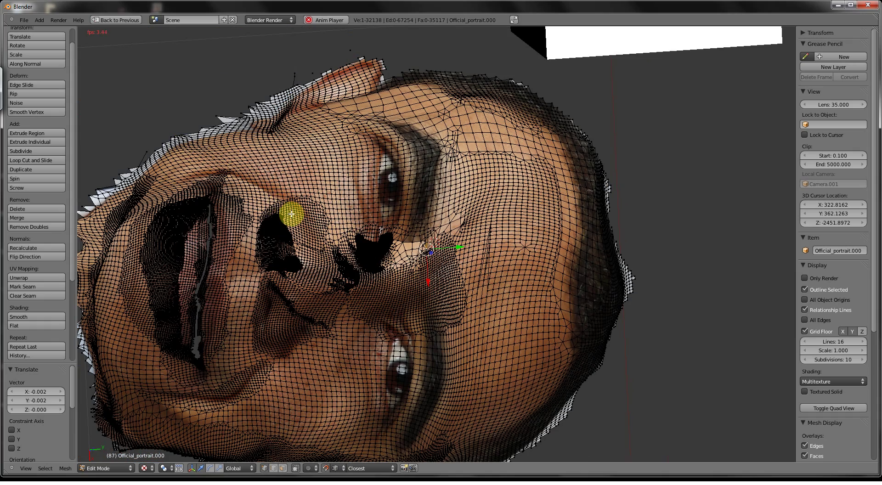
pyautogui.keyDown('shift'); pyautogui.moveTo(291, 209); pyautogui.dragTo(341, 210, button='middle'); pyautogui.keyUp('shift')
pyautogui.scroll(3, 342, 211)
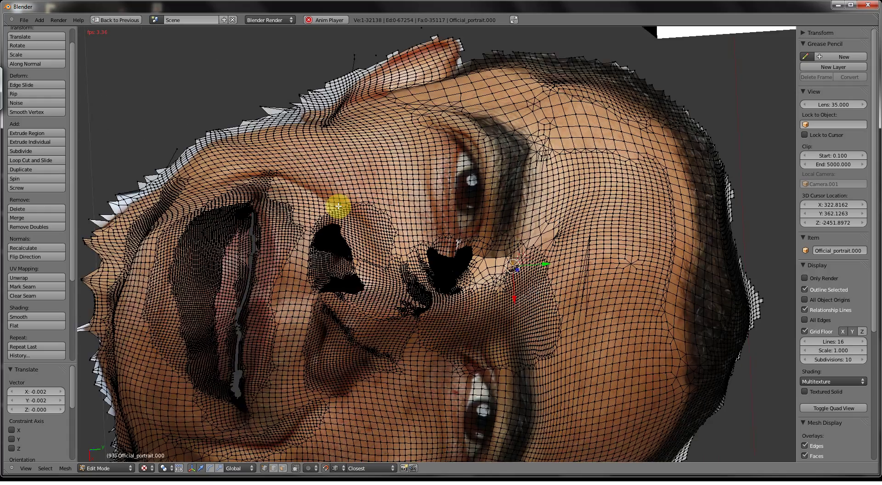
pyautogui.rightClick(237, 81)
pyautogui.moveTo(239, 82); pyautogui.dragTo(358, 295, button='middle')
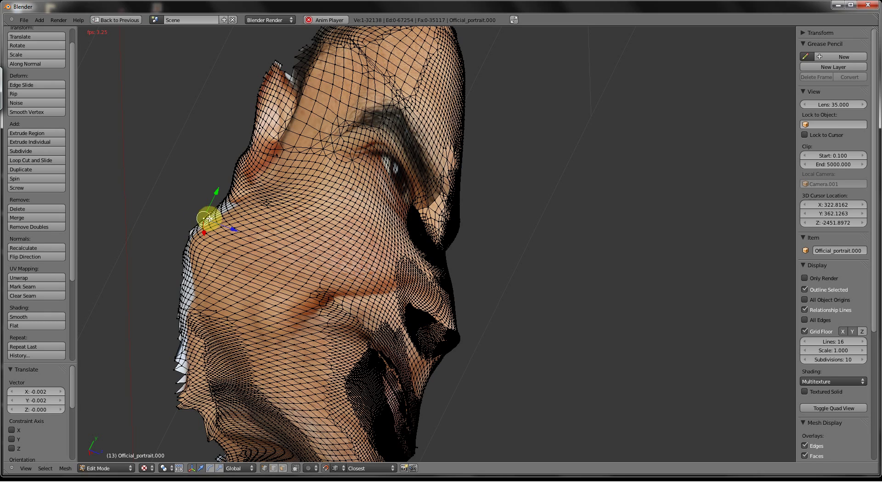
pyautogui.rightClick(180, 236)
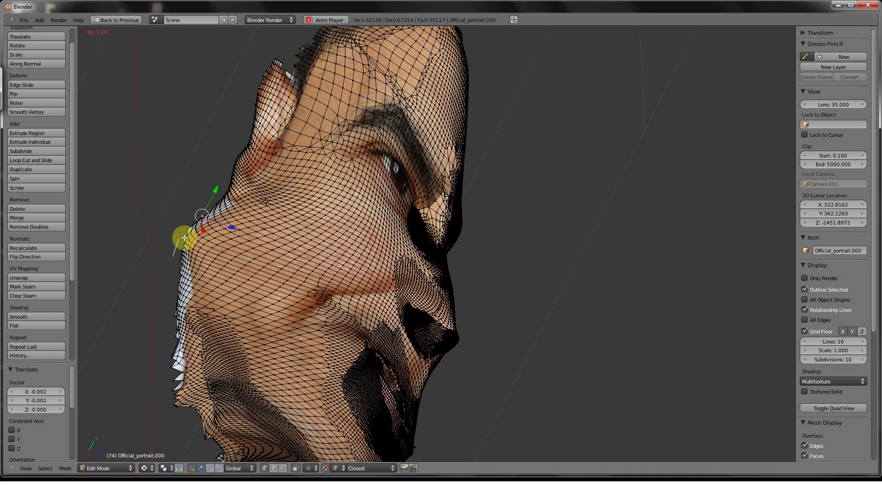
pyautogui.moveTo(185, 238)
pyautogui.keyDown('ctrl'); pyautogui.mouseDown()
pyautogui.moveTo(179, 319)
pyautogui.moveTo(142, 321)
pyautogui.moveTo(160, 307)
pyautogui.mouseUp(); pyautogui.keyUp('ctrl')
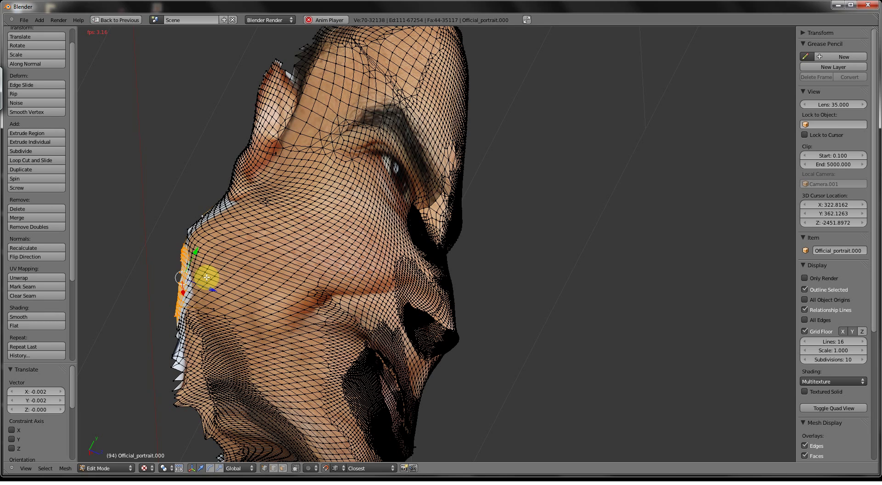
pyautogui.press('x')
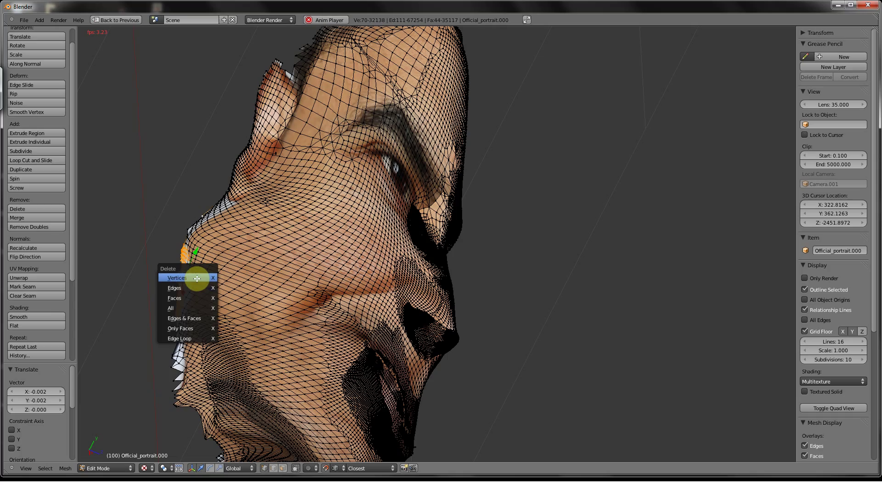
pyautogui.click(197, 278)
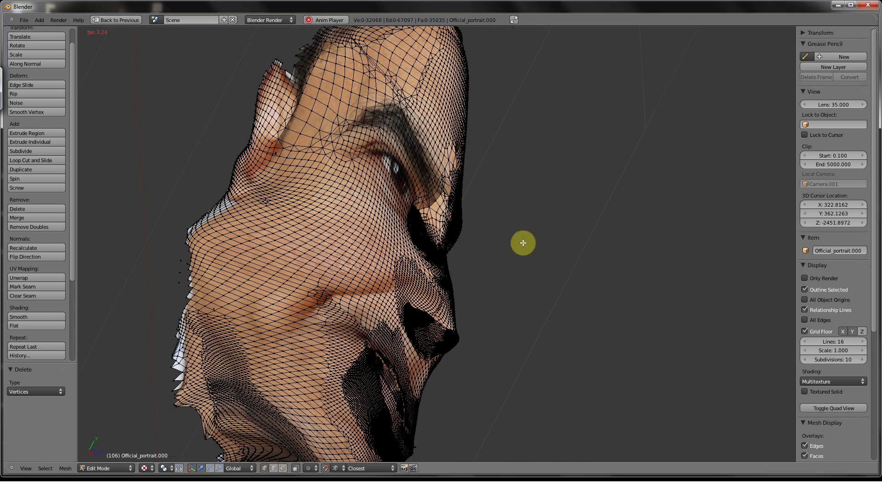
# Look over the trimmed face mesh from the front and side and review the available mesh tools.
pyautogui.moveTo(522, 243); pyautogui.dragTo(480, 228, button='middle')
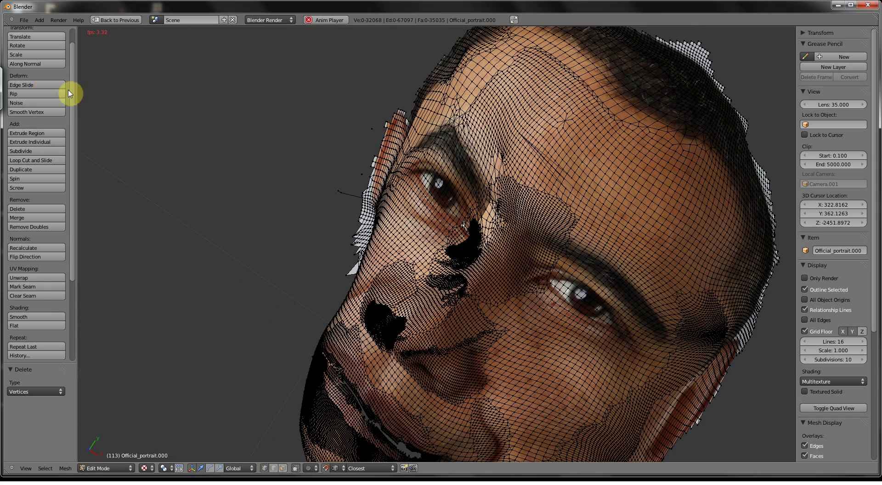
pyautogui.scroll(2, 63, 103)
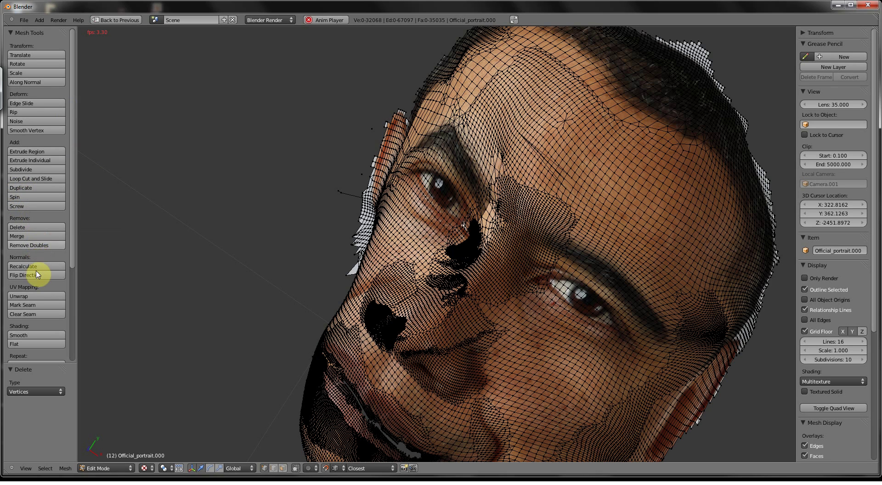
pyautogui.scroll(-1, 42, 321)
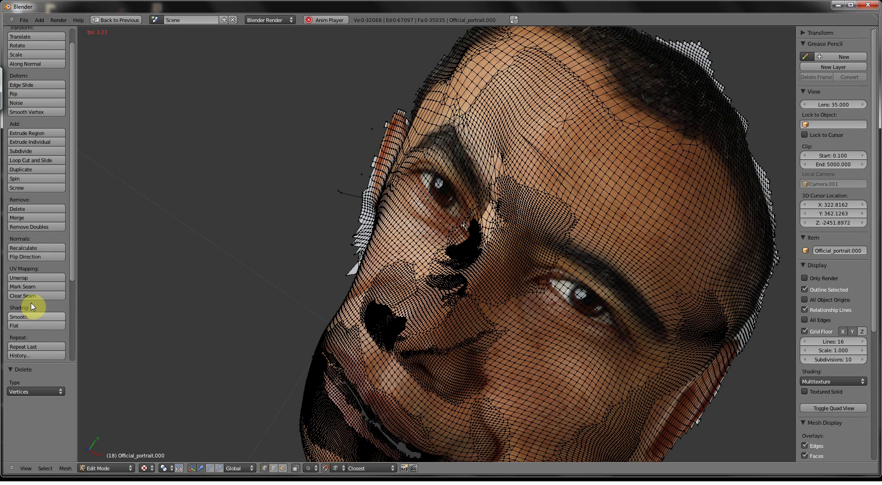
pyautogui.scroll(-2, 33, 304)
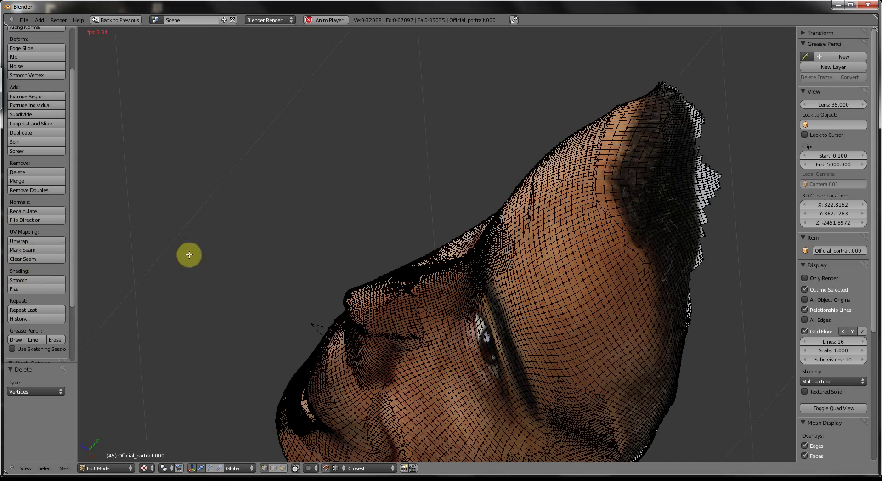
pyautogui.scroll(2, 35, 272)
pyautogui.scroll(2, 35, 273)
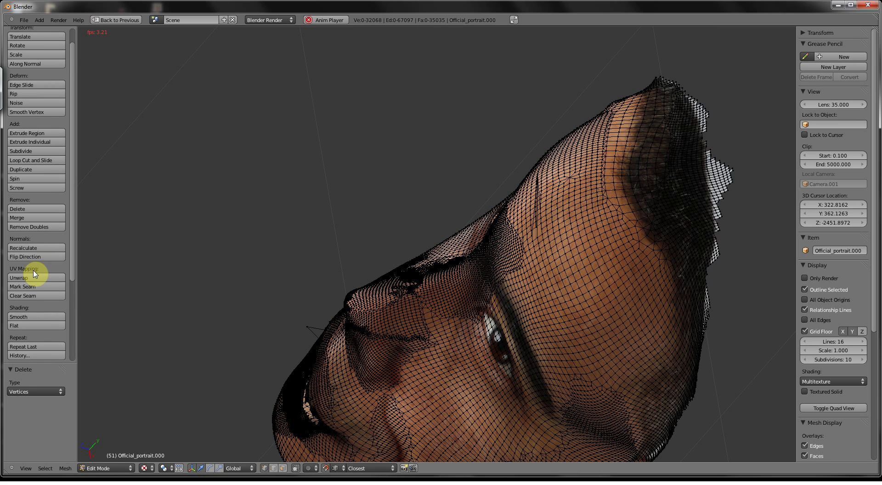
pyautogui.scroll(2, 35, 274)
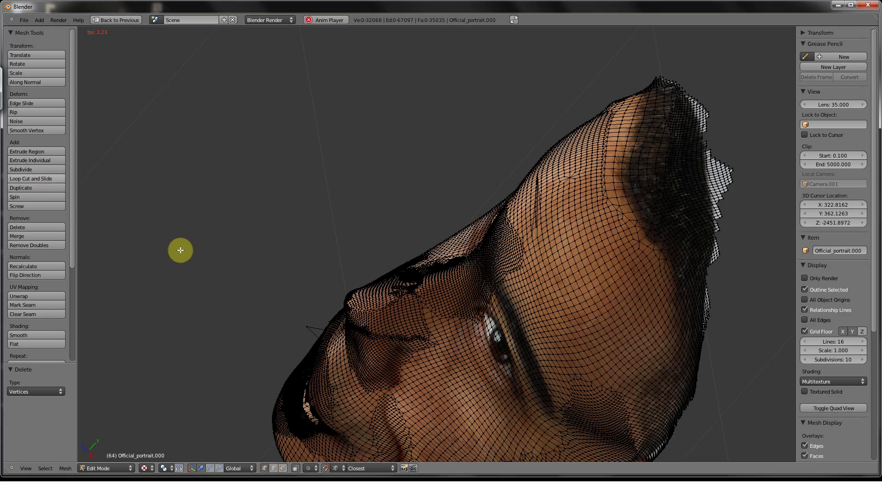
# Select the linked patch of mesh at the hairline above the outer eyebrow.
pyautogui.moveTo(169, 247); pyautogui.dragTo(311, 248, button='middle')
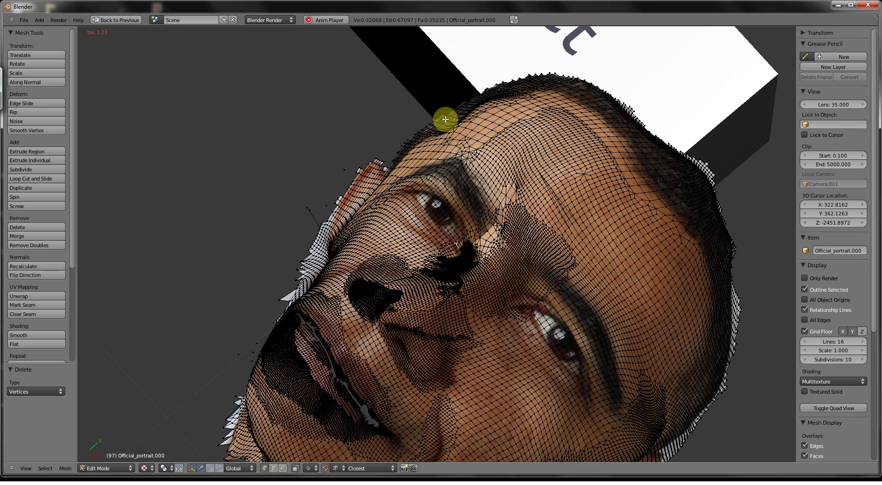
pyautogui.press('l')
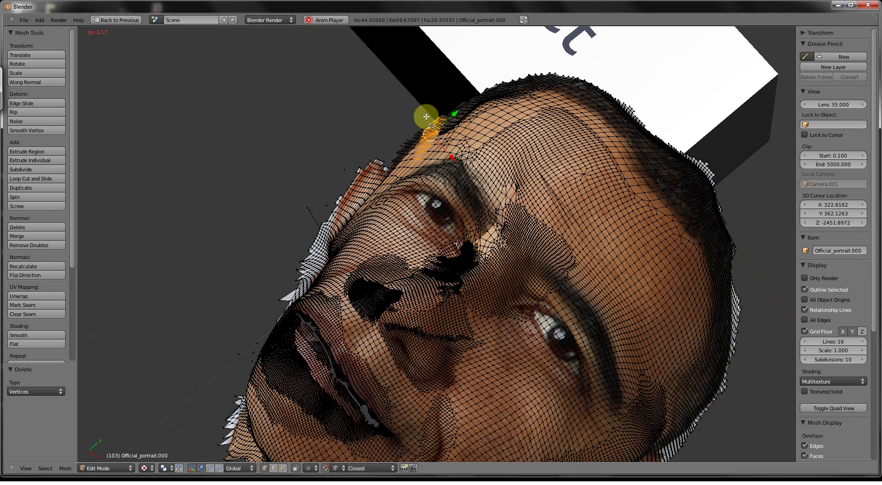
pyautogui.scroll(-2, 70, 266)
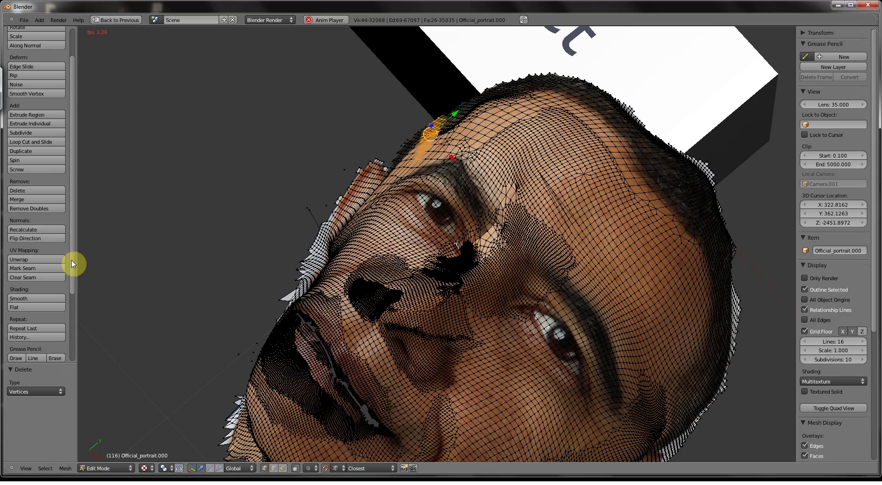
pyautogui.scroll(1, 78, 265)
pyautogui.moveTo(205, 249); pyautogui.dragTo(133, 215, button='middle')
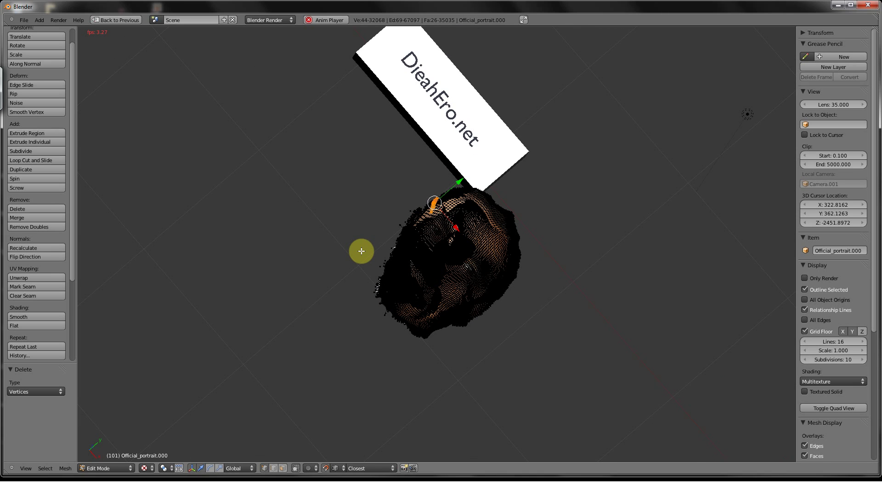
pyautogui.scroll(2, 374, 254)
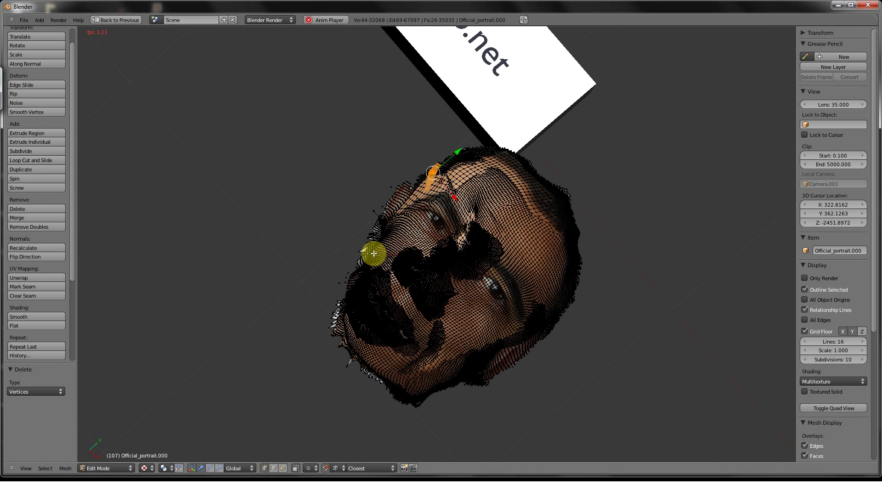
pyautogui.scroll(1, 372, 263)
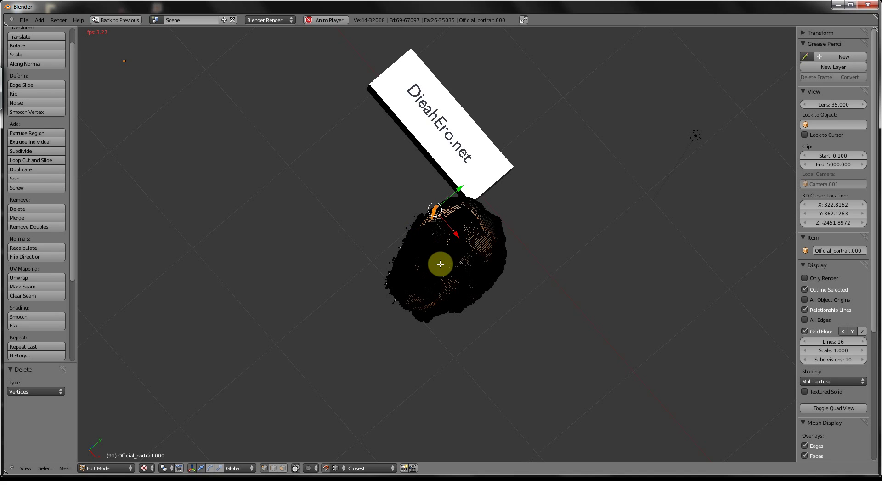
pyautogui.scroll(1, 425, 252)
pyautogui.scroll(-1, 425, 251)
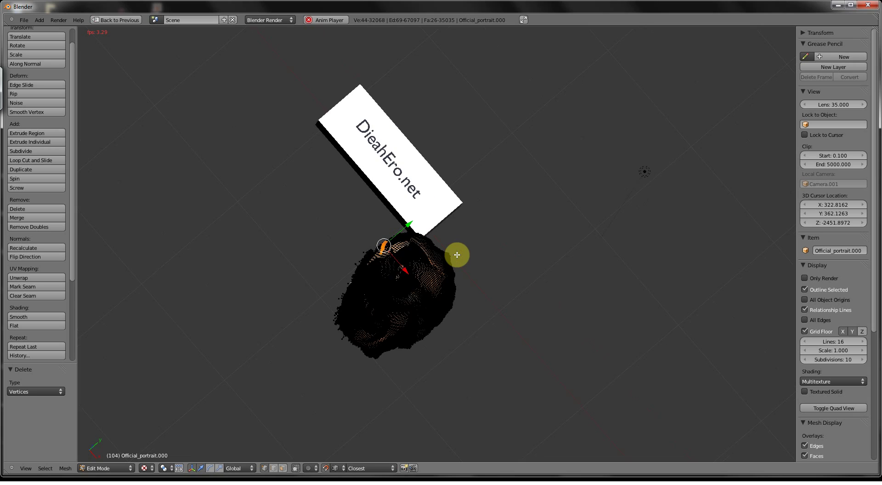
pyautogui.scroll(1, 450, 242)
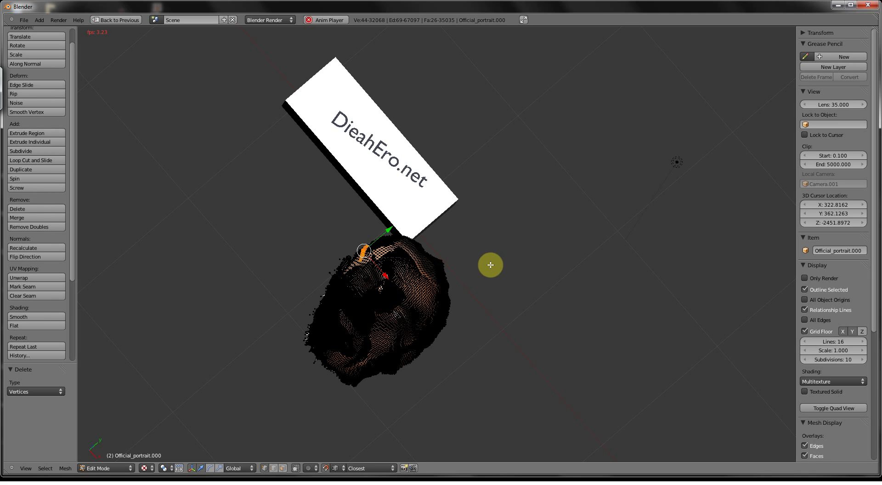
pyautogui.scroll(1, 505, 266)
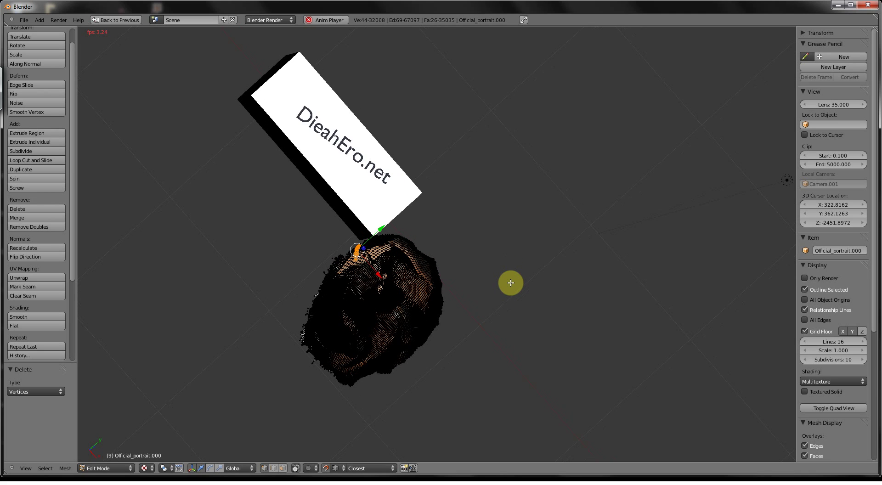